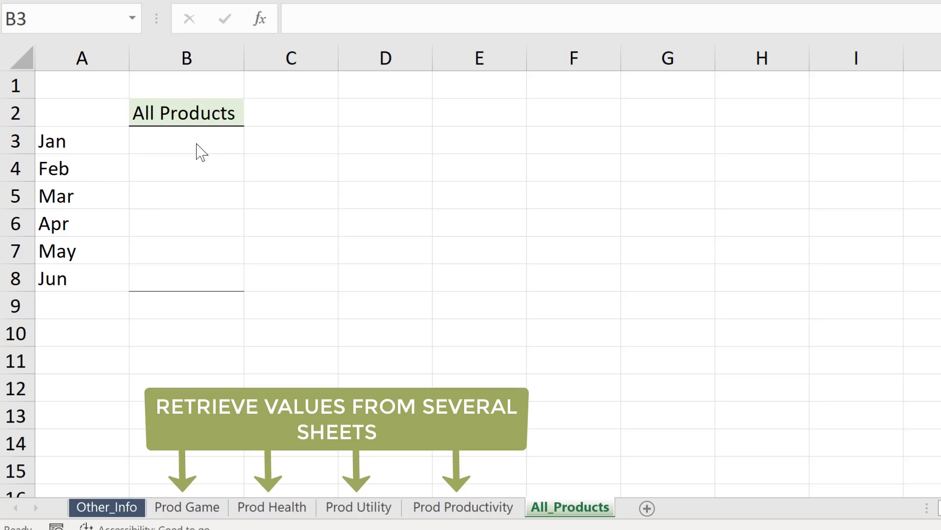
In B3, add the Jan B3 values of Prod Game, Prod Health, Prod Utility and Prod Productivity for 34,778
text(=)
click(220, 508)
click(217, 141)
text(+)
click(267, 507)
click(201, 141)
text(+)
click(358, 507)
click(184, 142)
text(+)
click(463, 508)
click(200, 141)
key(ctrl+Return)
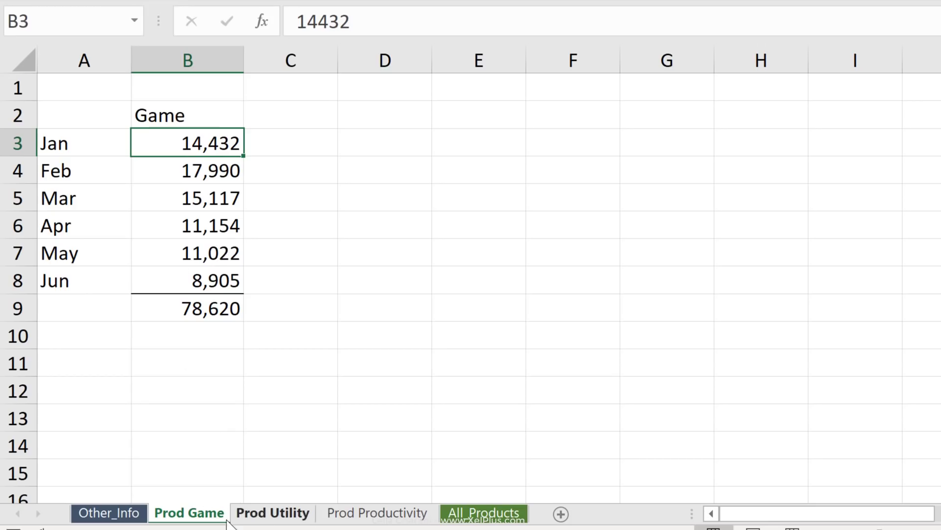
Review the Prod Utility and Prod Productivity sheets, then go back to All_Products
click(277, 515)
click(373, 515)
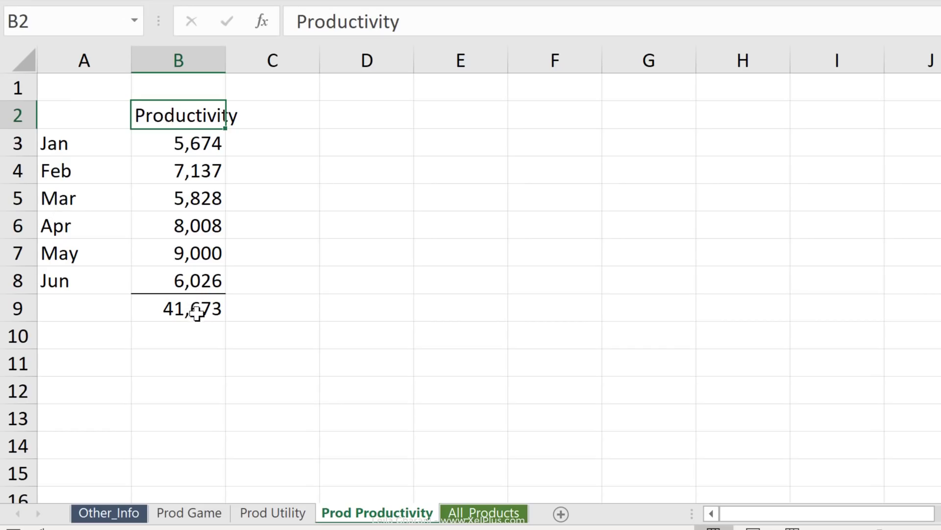
click(462, 520)
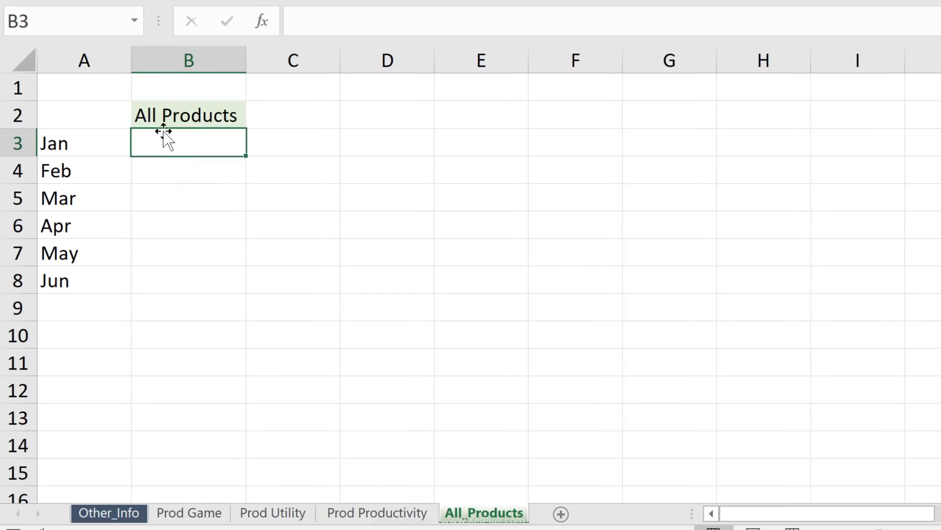
Enter a B3 formula adding B3 from Prod Game, Prod Utility and Prod Productivity, giving 20,346
text(=)
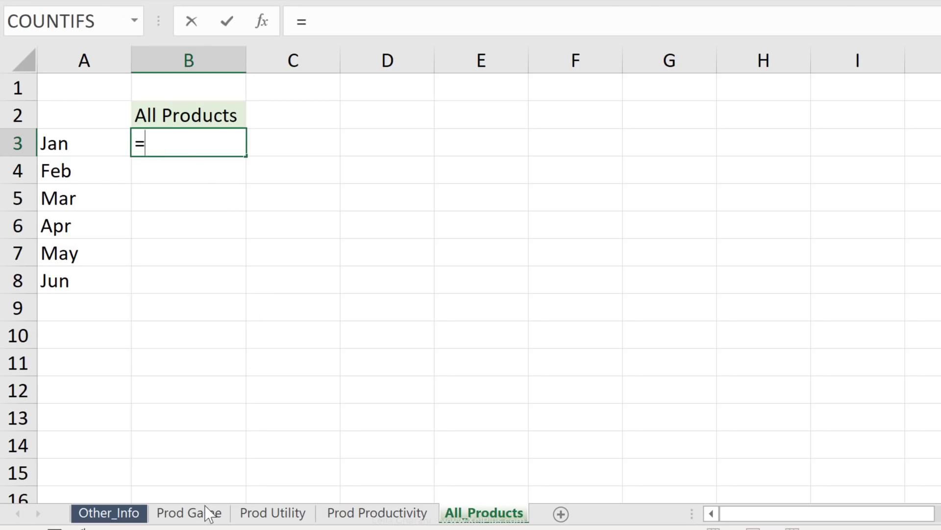
click(203, 512)
click(202, 140)
text(+)
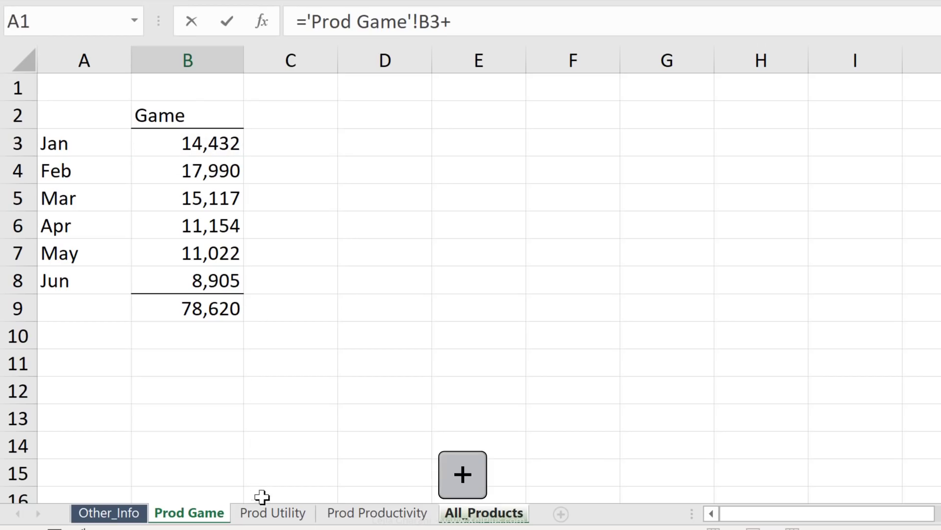
click(263, 512)
click(204, 148)
text(+)
click(349, 513)
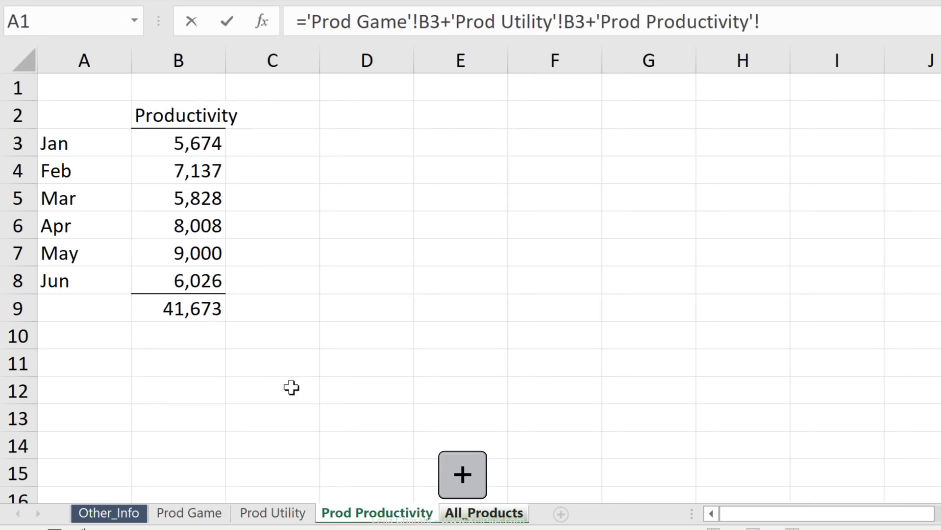
click(200, 143)
key(Return)
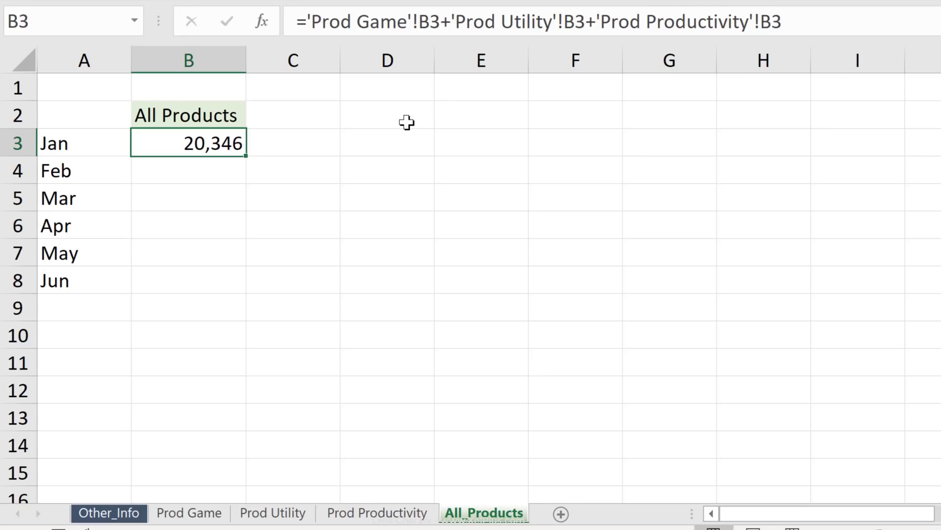
Start a new B3 formula that references Prod Game's B3
text(=)
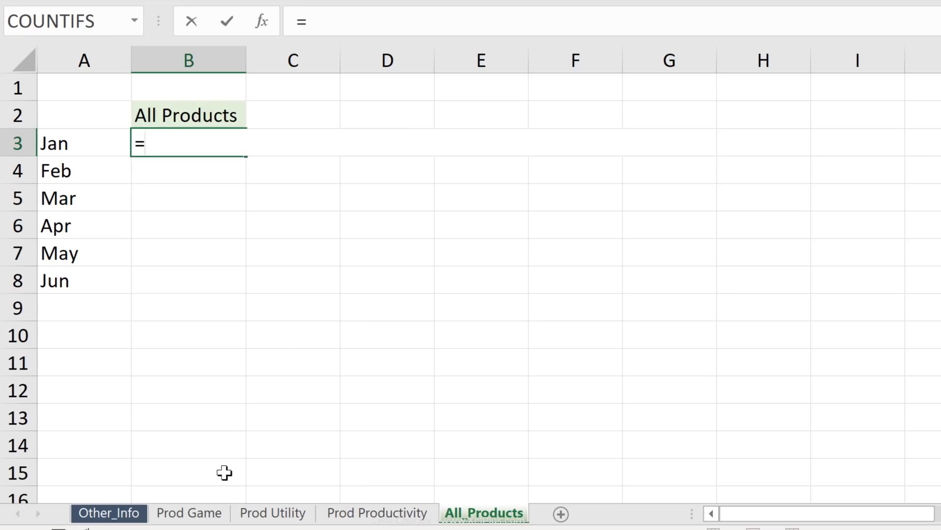
click(191, 517)
click(194, 146)
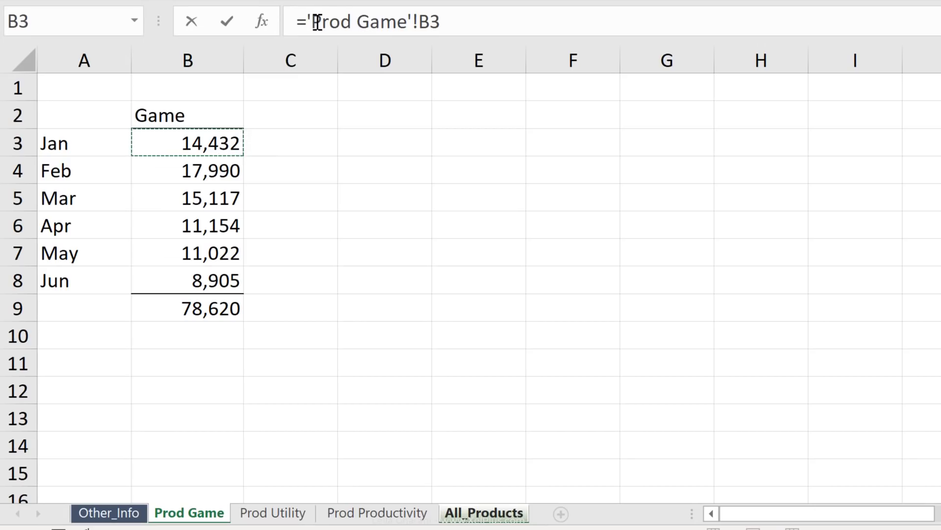
Edit the formula bar so the formula reads =sum('Prod Game:!B3
click(313, 23)
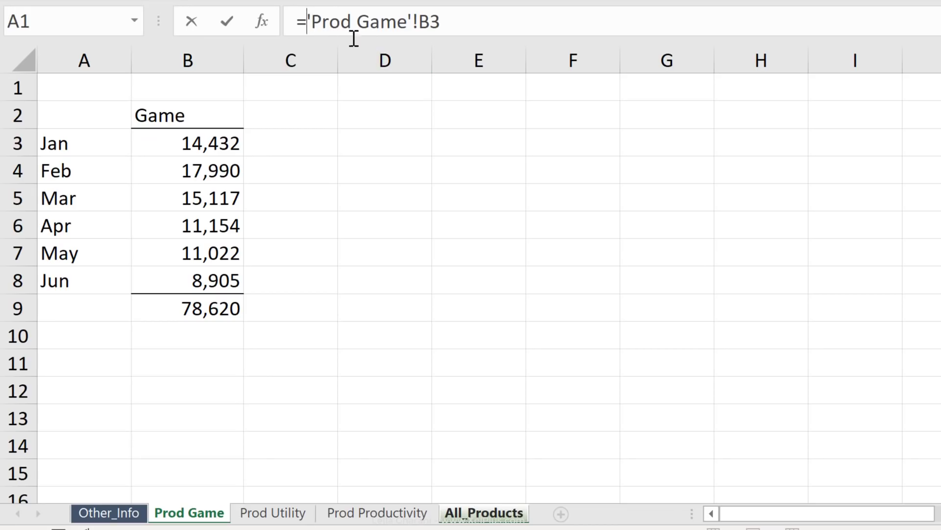
text(sum)
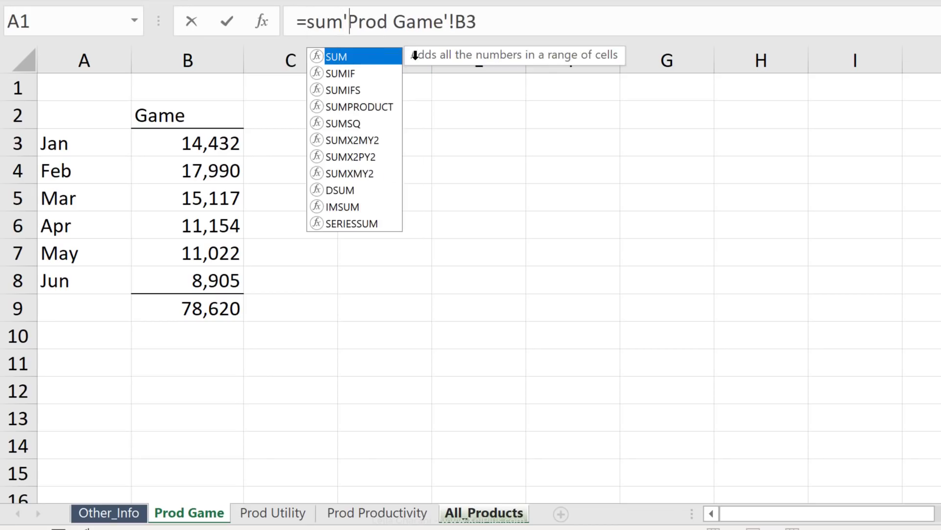
text(()
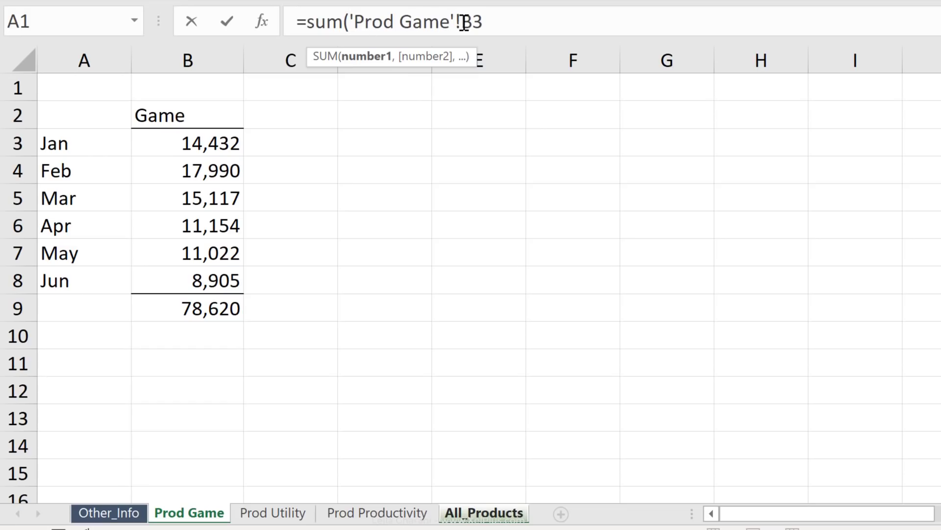
drag(462, 22, 488, 20)
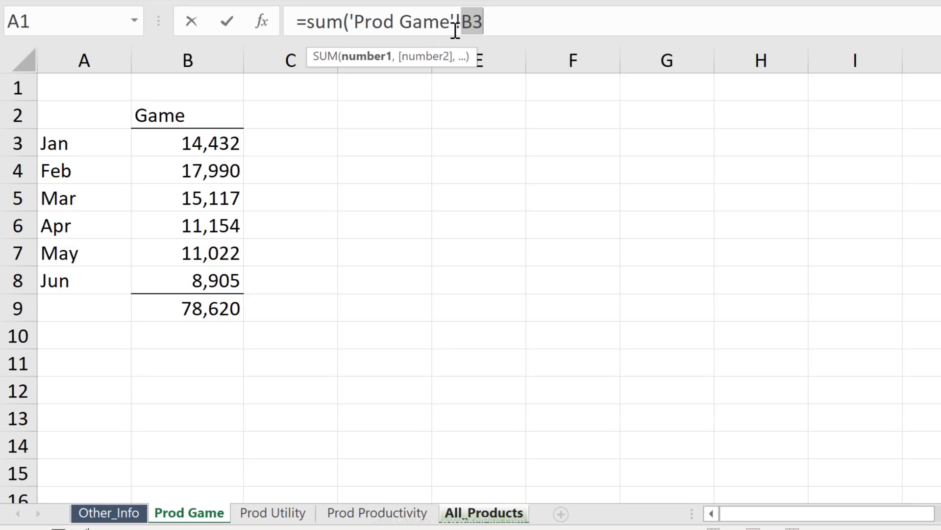
click(463, 18)
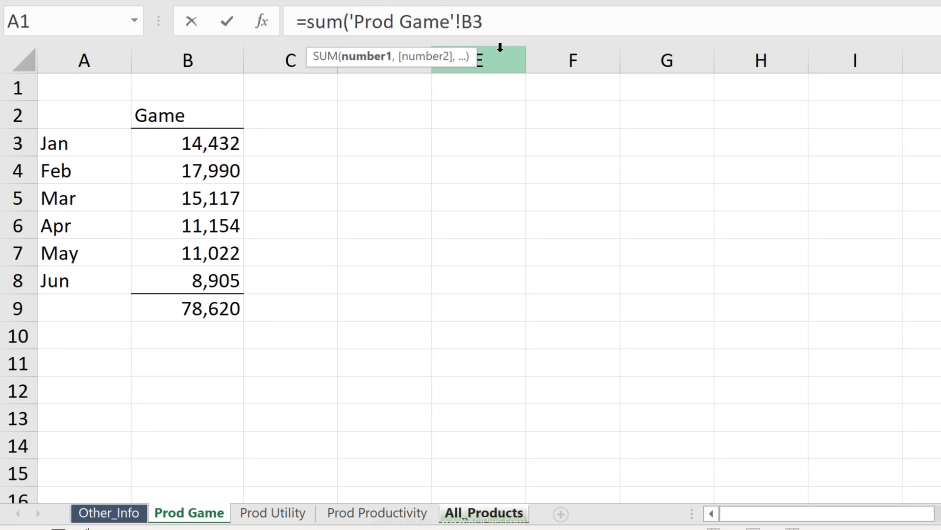
key(BackSpace)
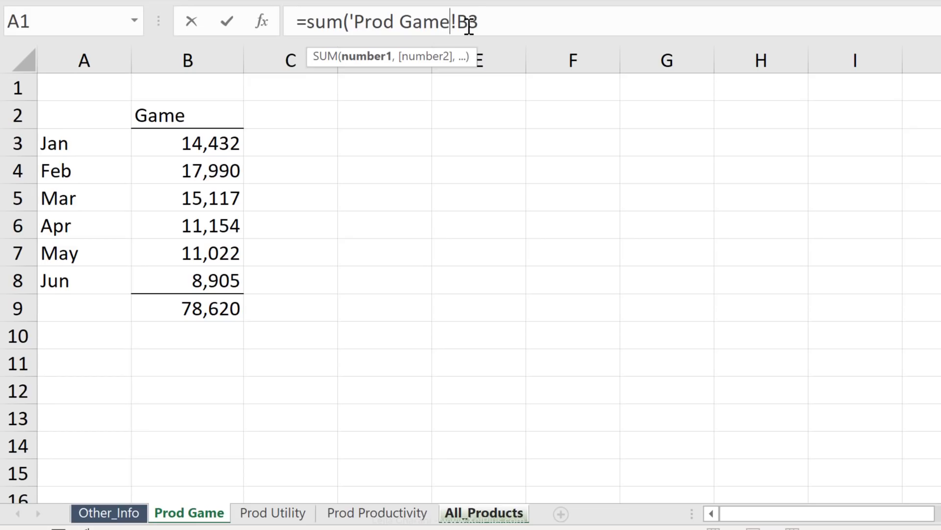
text(:)
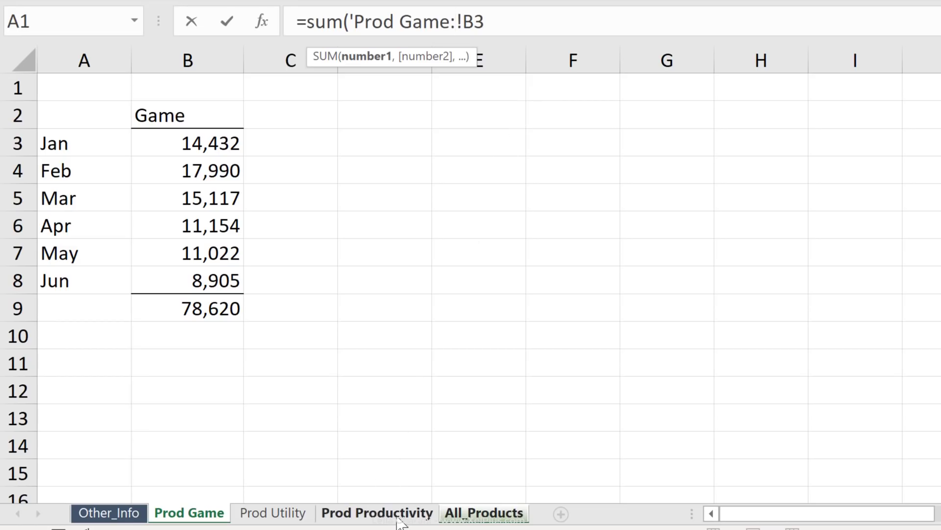
End the sheet range at Prod Productivity, completing =SUM('Prod Game:Prod Productivity'!B3) for 20,346
click(399, 519)
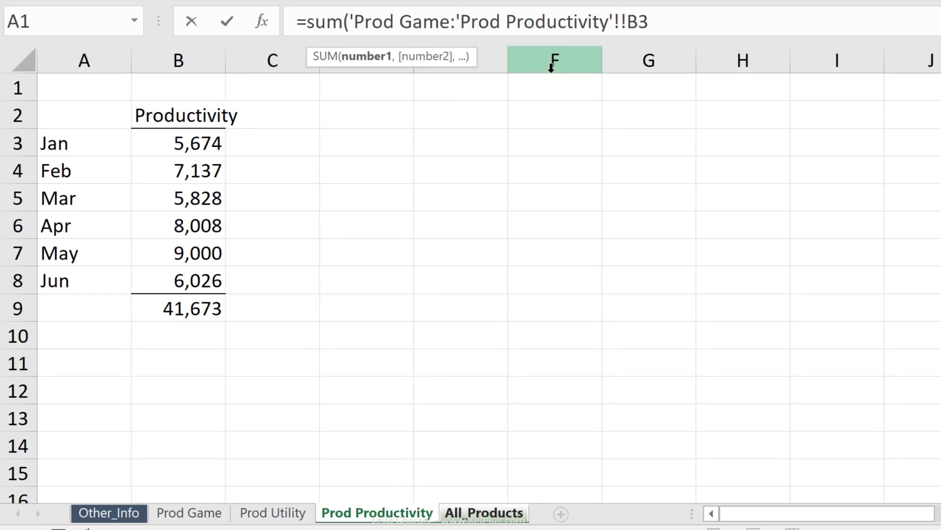
key(BackSpace)
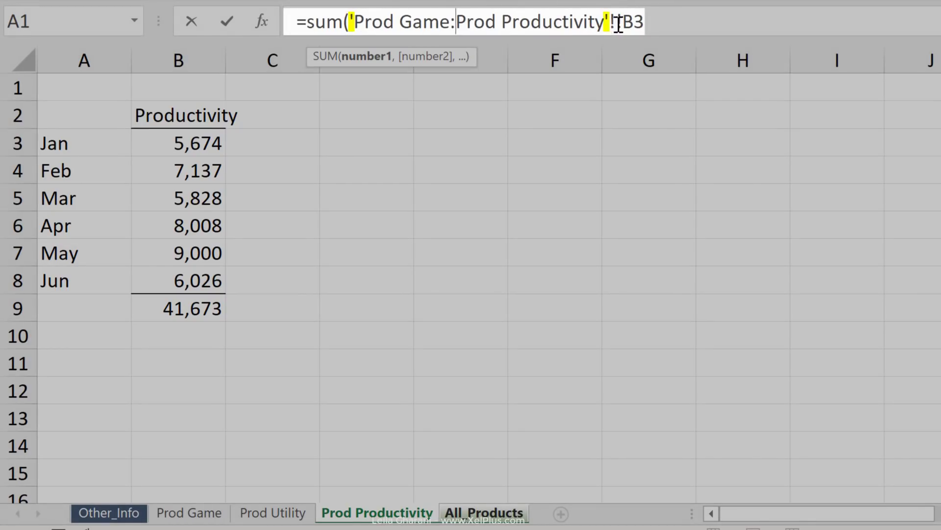
key(BackSpace)
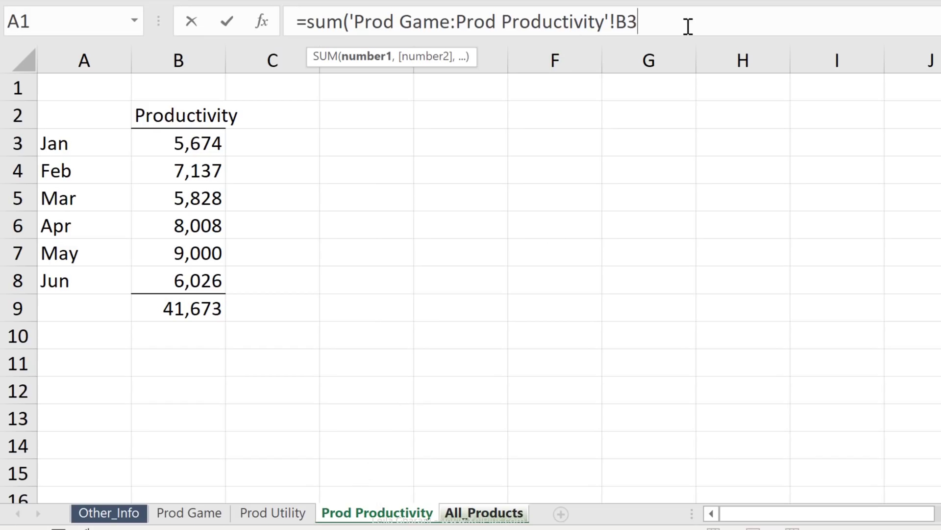
text())
key(Return)
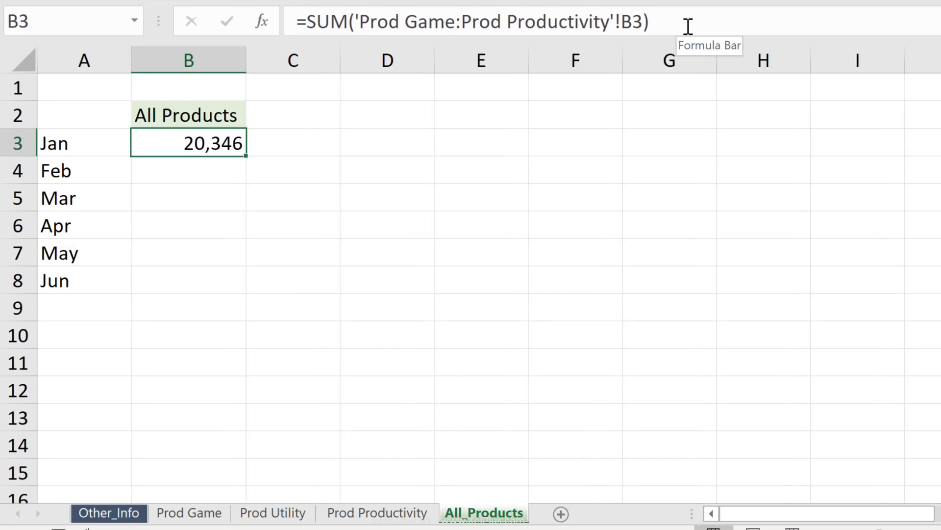
Fill the 3D SUM from B3 down to B9, producing Feb–Jun totals and a 125,062 grand total
double_click(247, 155)
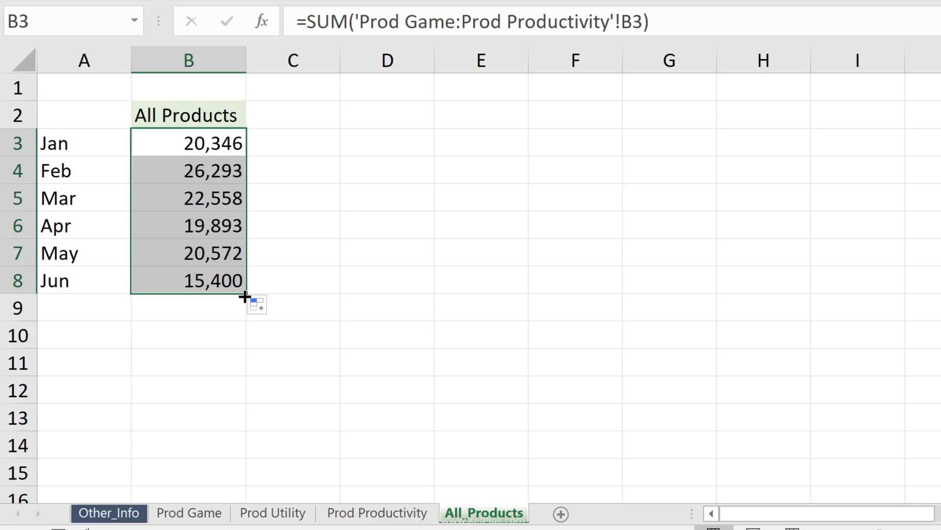
mouse_move(244, 304)
mouse_down()
mouse_move(267, 310)
mouse_move(248, 309)
mouse_up()
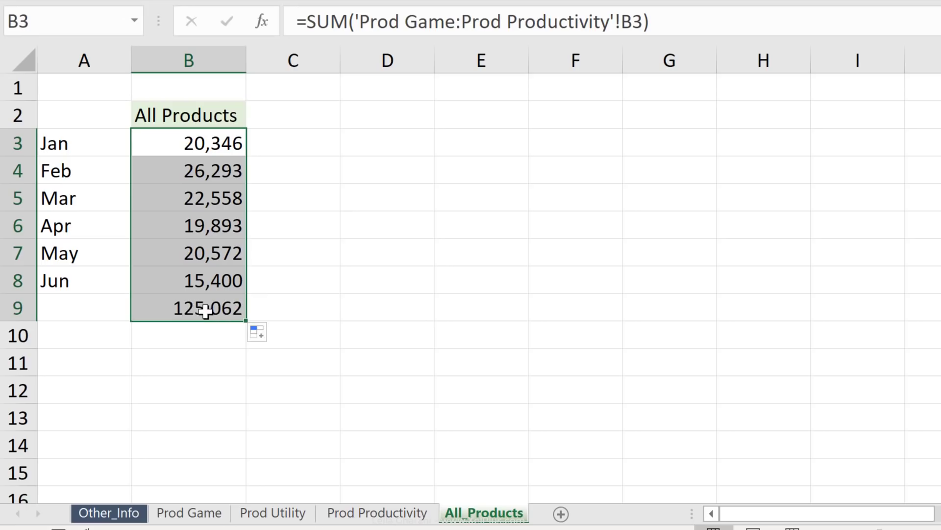
click(242, 307)
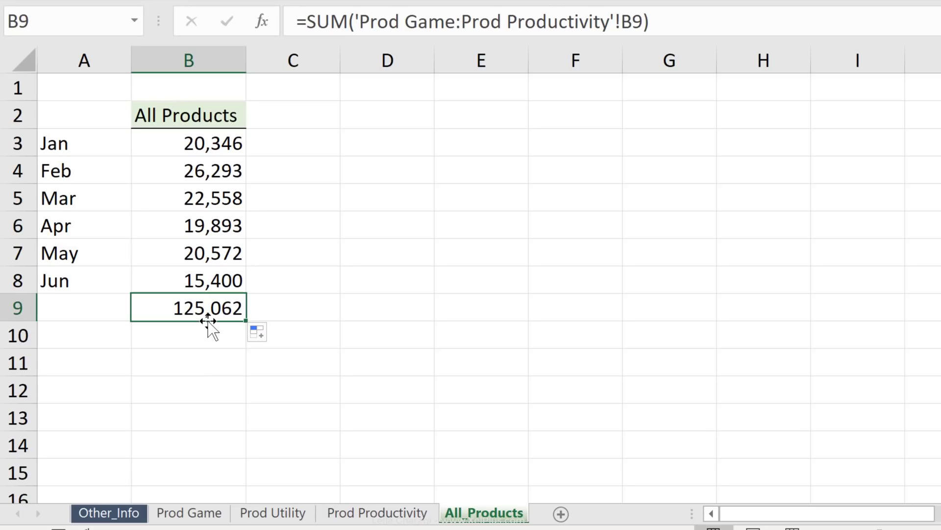
click(287, 313)
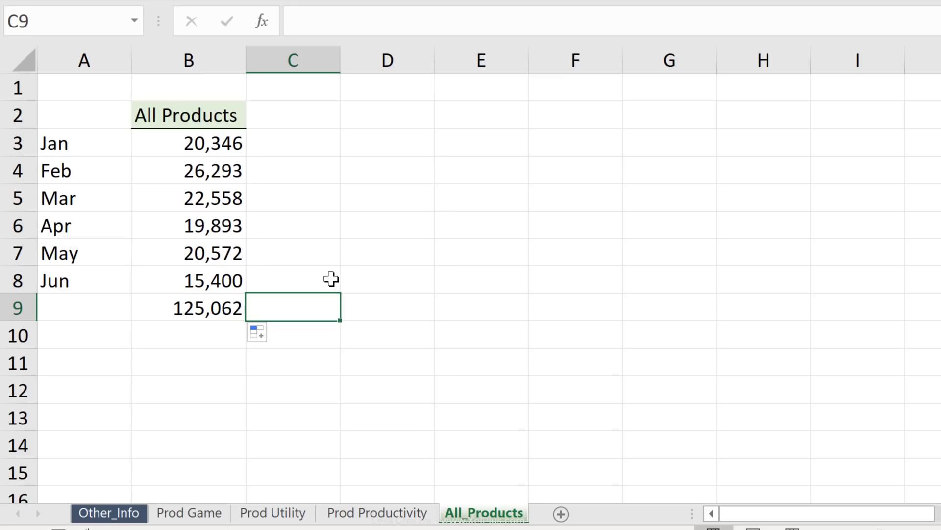
Start a =sum( formula in C9 that references Prod Game's B3:B8
text(=sum()
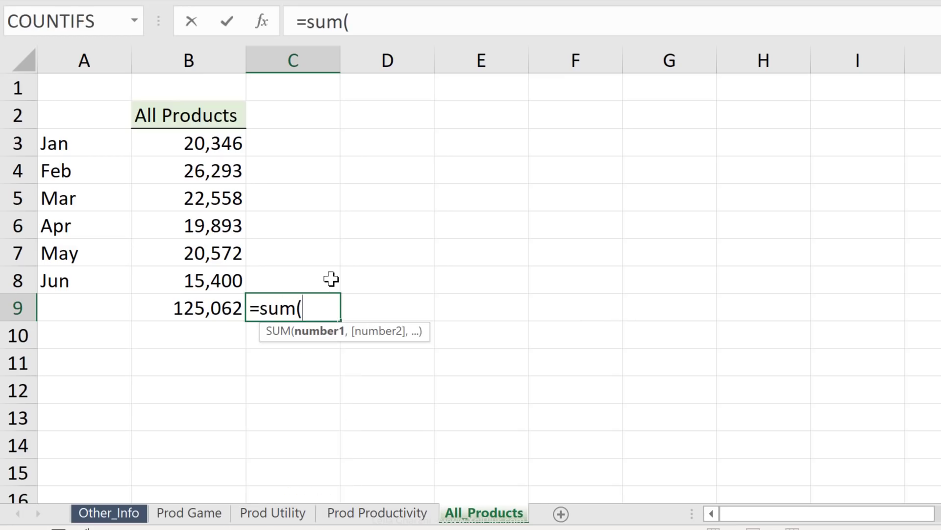
click(188, 513)
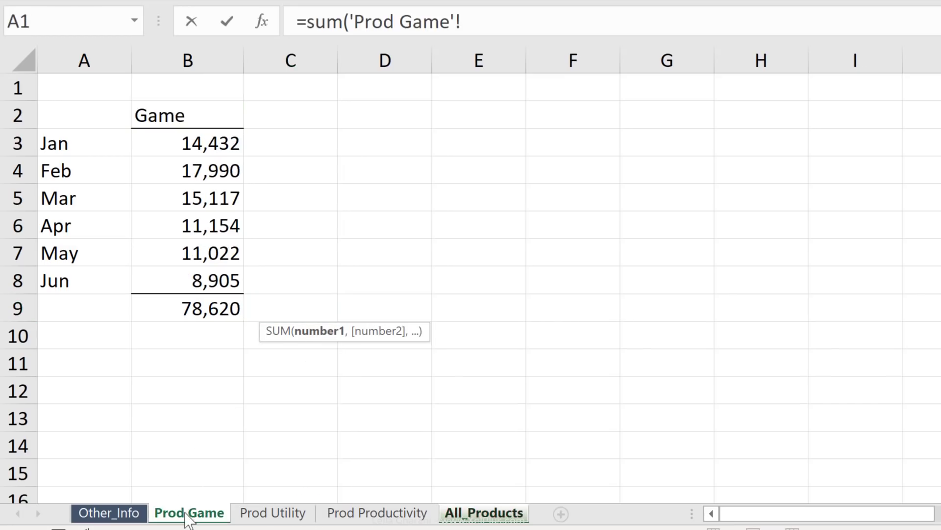
click(185, 145)
drag(186, 145, 206, 275)
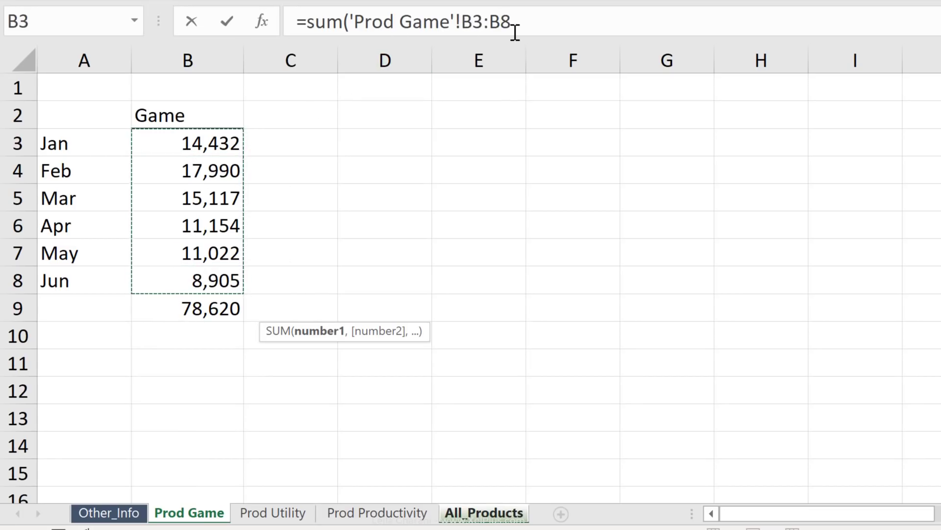
Finish C9 as =SUM('Prod Game:Prod Productivity'!B3:B8), returning 125062
click(494, 22)
key(Left)
key(Left)
key(Left)
key(Left)
key(Left)
text(:)
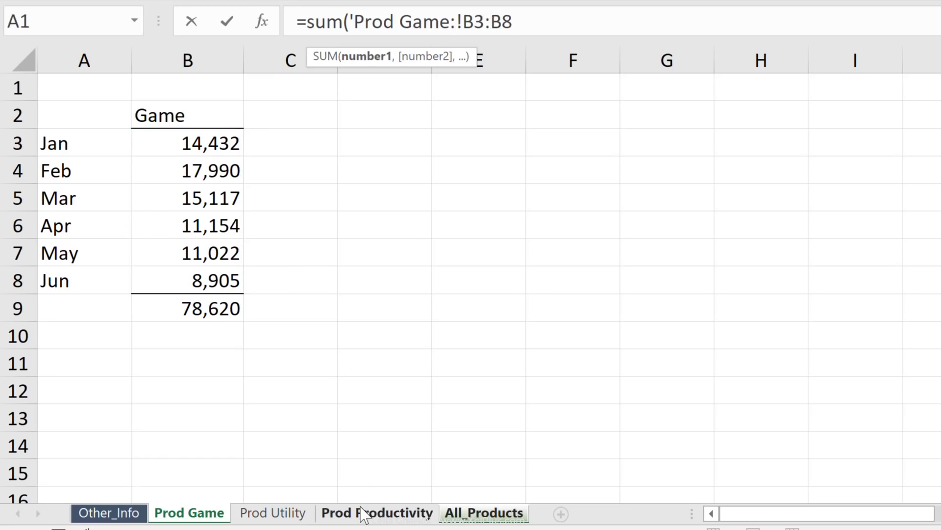
click(363, 512)
key(BackSpace)
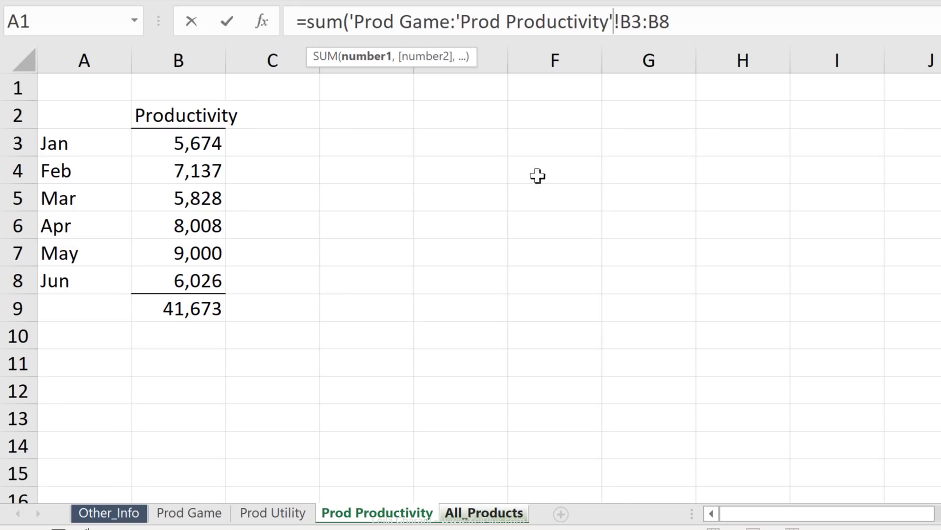
click(461, 21)
key(BackSpace)
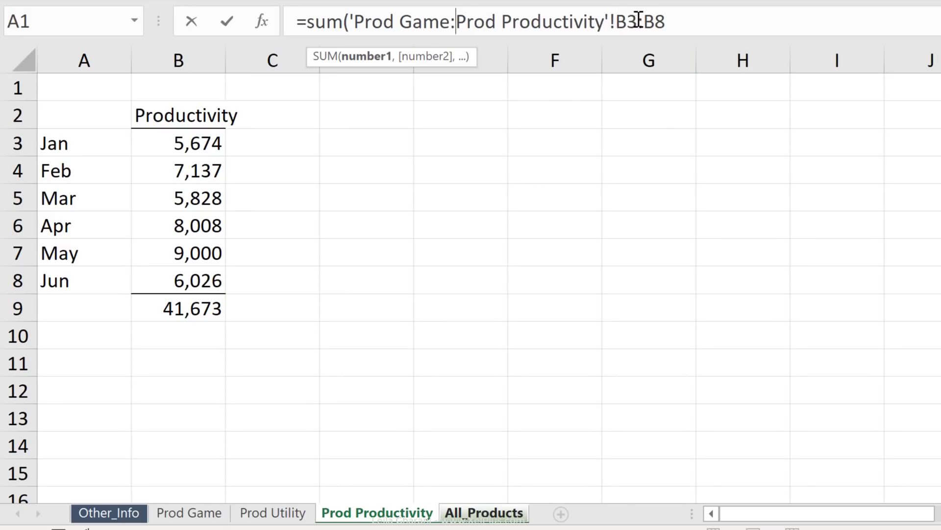
text())
key(Return)
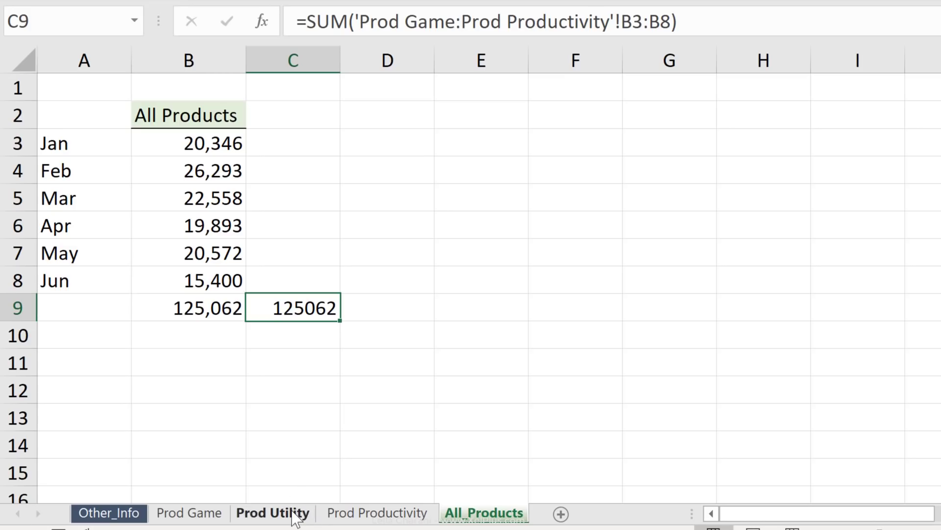
Make a copy of the Prod Game sheet with Move or Copy
click(296, 515)
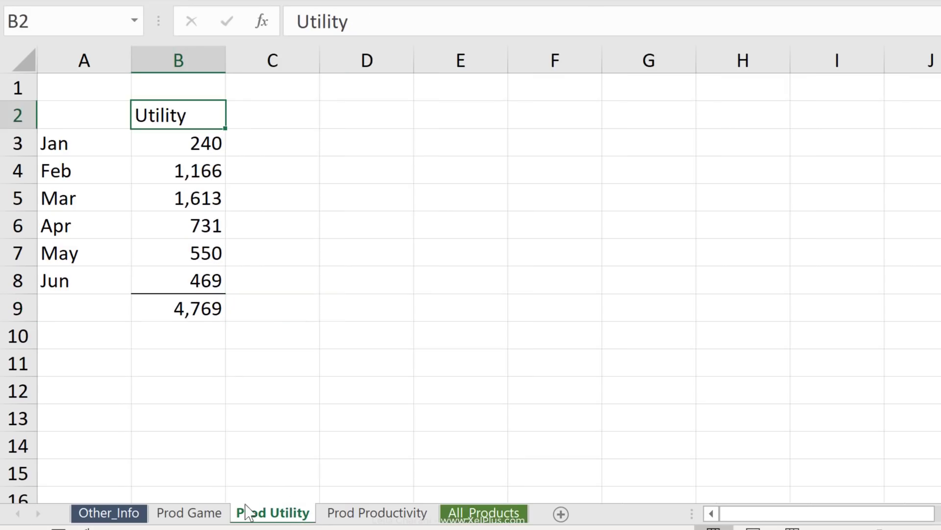
click(216, 515)
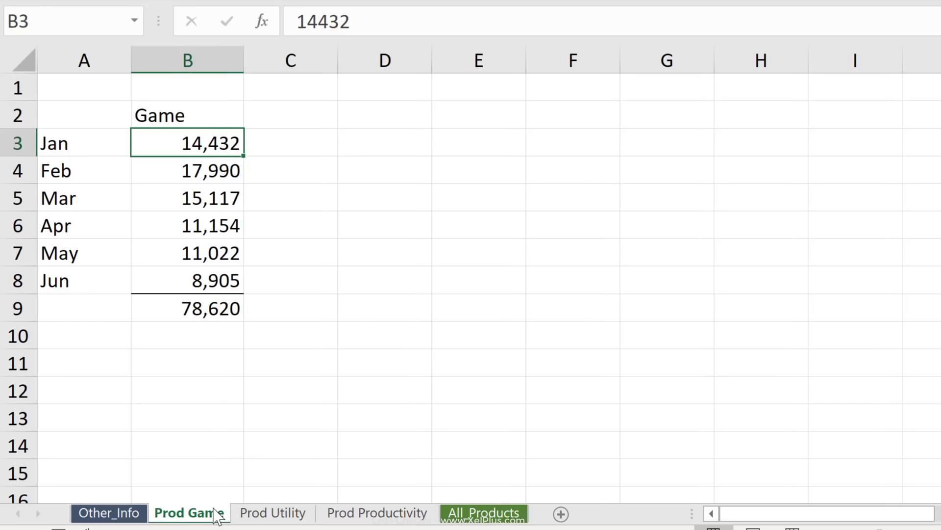
right_click(216, 515)
key(Escape)
click(201, 407)
click(277, 435)
Place the copy right after Prod Game and rename it Prod Health
drag(101, 512, 318, 510)
key(BackSpace)
key(BackSpace)
key(BackSpace)
key(BackSpace)
key(BackSpace)
key(BackSpace)
key(BackSpace)
key(BackSpace)
key(BackSpace)
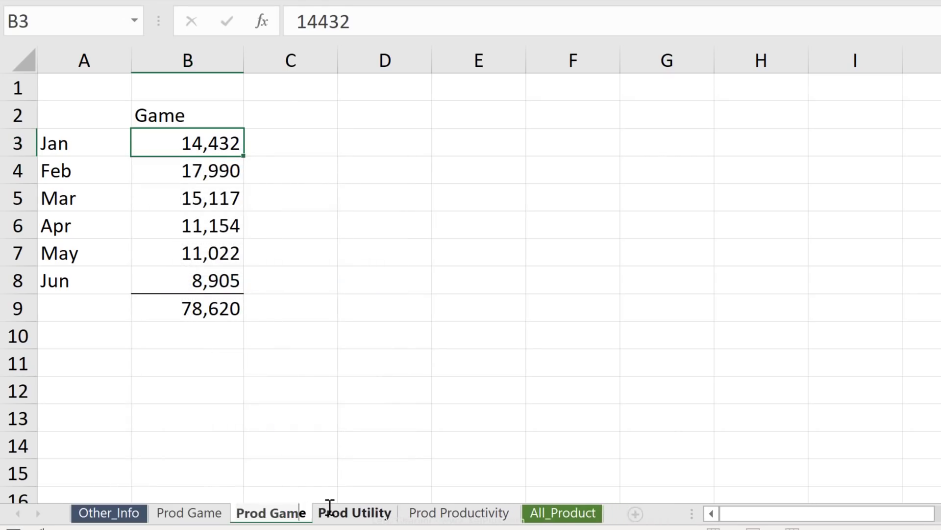
text(Health)
key(Return)
Test the totals by setting Prod Health's B3 to 2000000, checking All_Products, then undoing
click(583, 512)
click(201, 148)
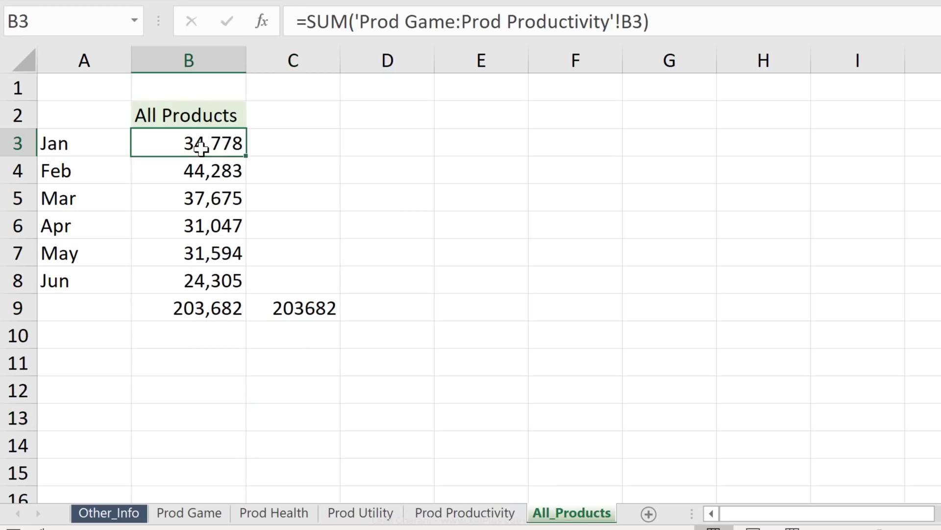
click(288, 515)
click(192, 145)
text(2000000)
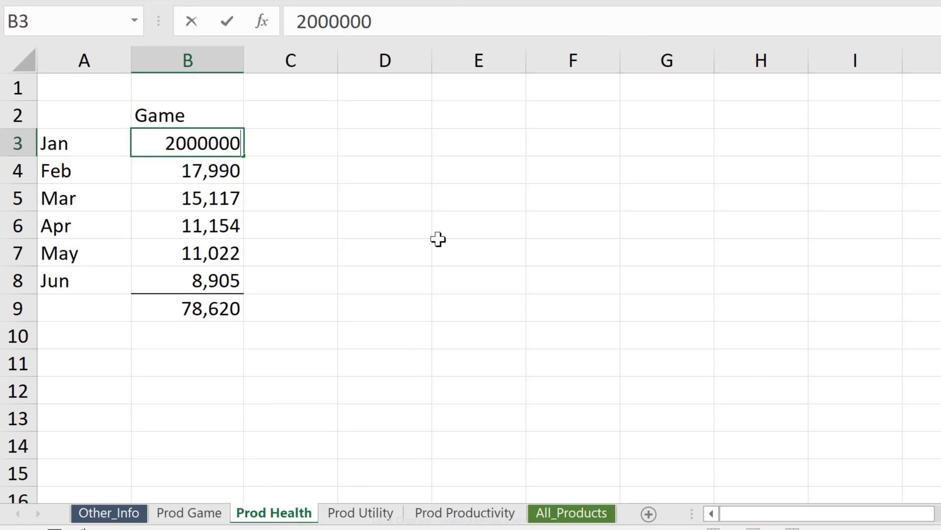
key(ctrl+Return)
click(542, 514)
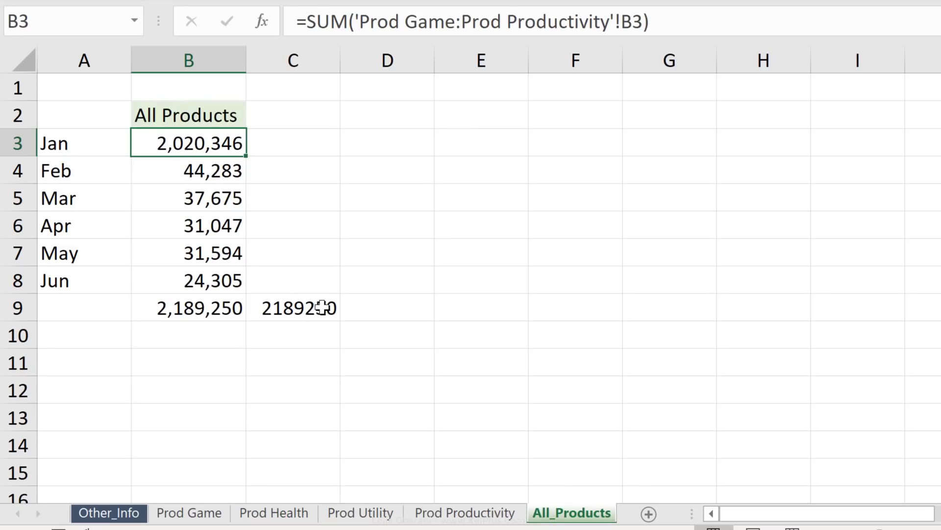
key(ctrl+z)
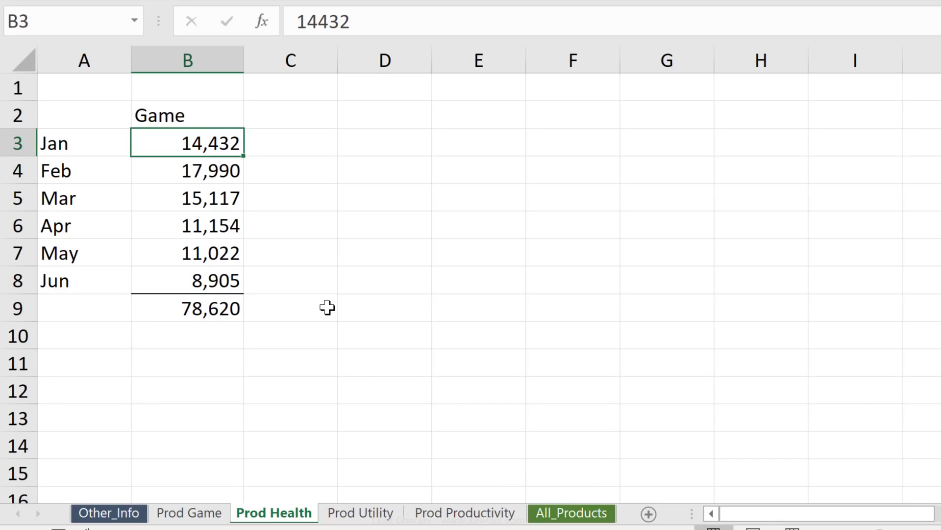
Move the Other_Info sheet between Prod Health and Prod Utility
click(108, 514)
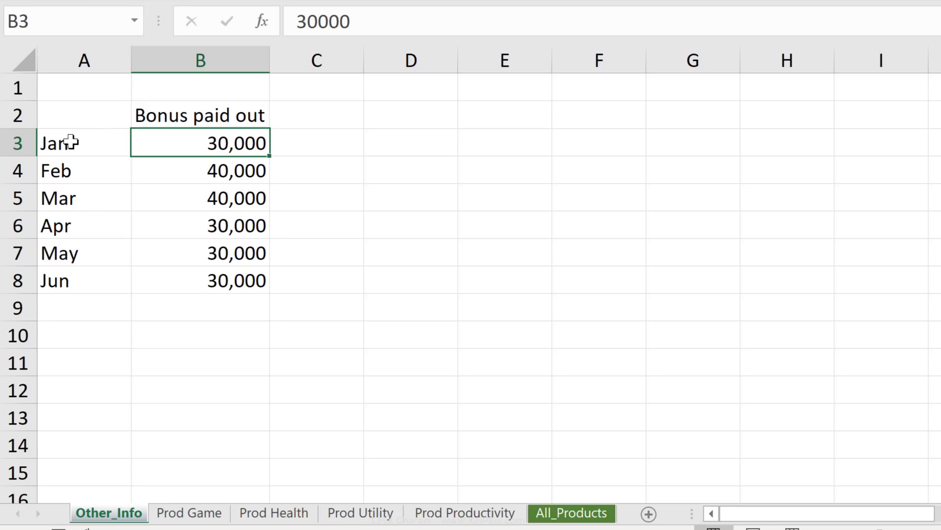
click(559, 514)
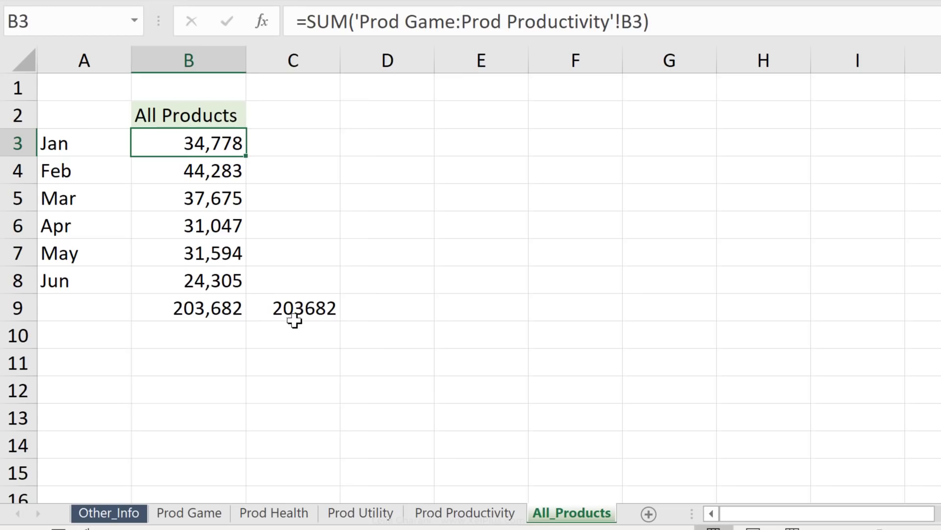
click(108, 514)
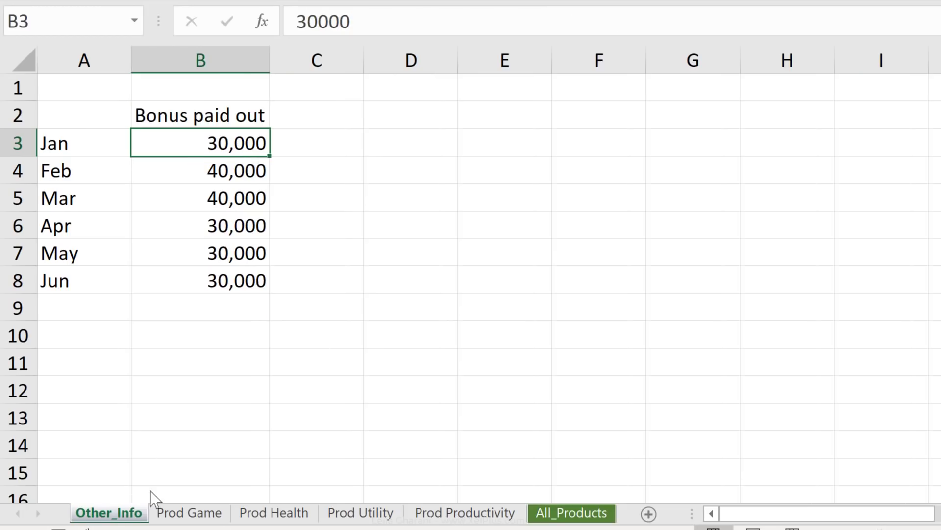
drag(165, 488, 323, 471)
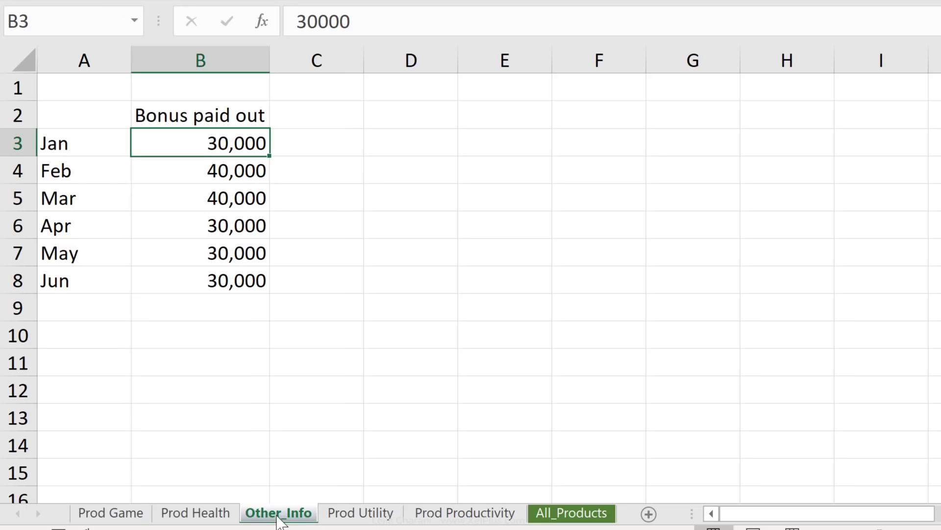
Check the All_Products totals: B9 now 203,682 and C9 403682
click(552, 514)
click(272, 308)
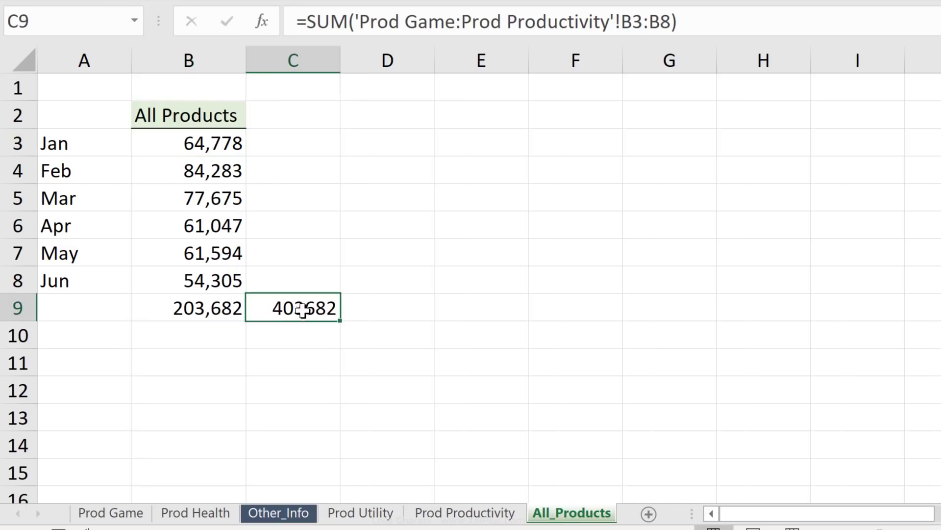
click(195, 312)
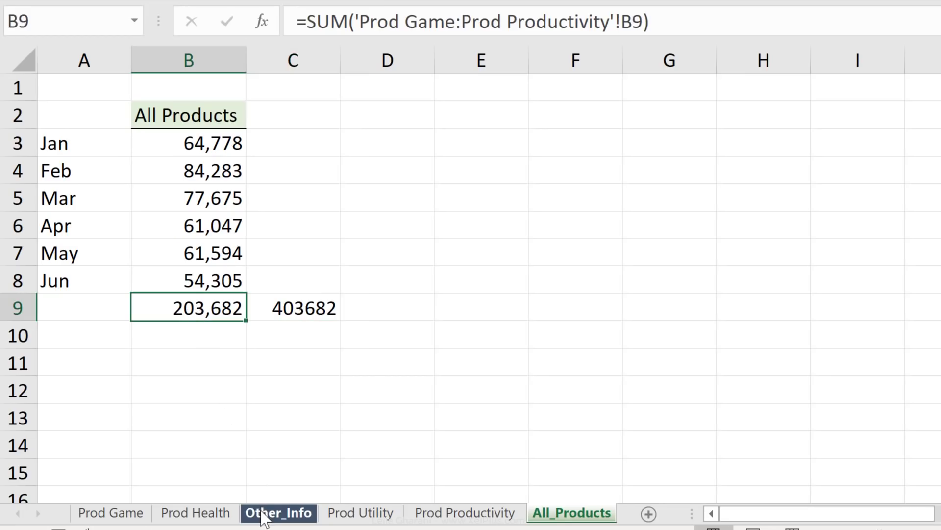
click(263, 512)
click(216, 316)
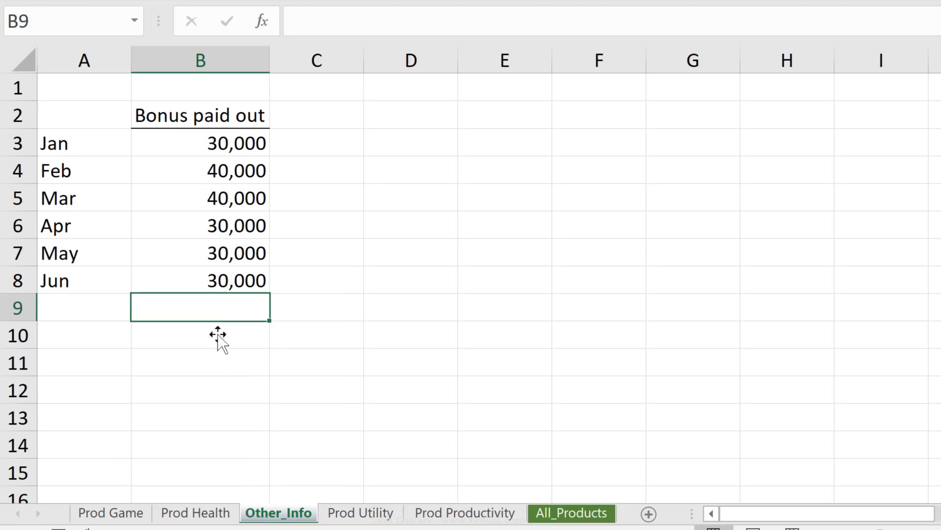
click(570, 512)
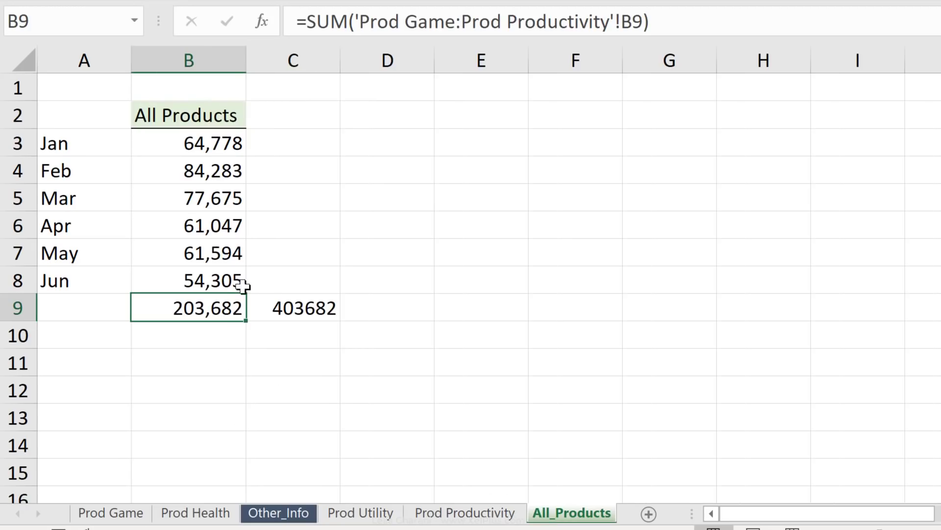
click(288, 306)
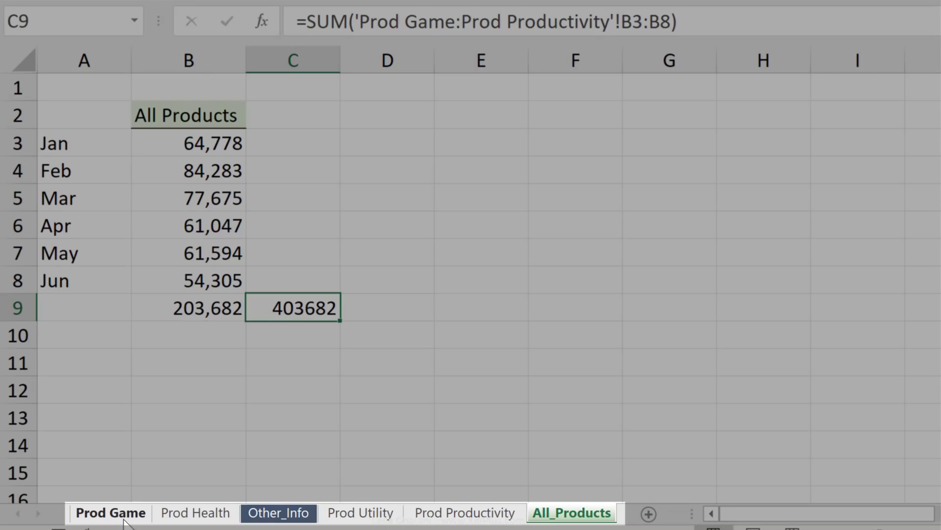
Look through the Prod Game, Prod Health and Prod Utility sheets
click(118, 515)
click(189, 517)
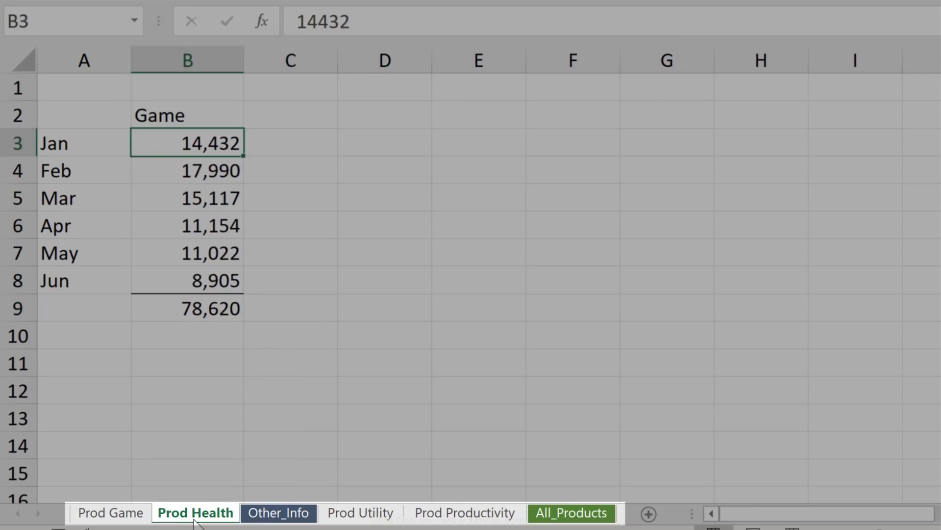
click(362, 512)
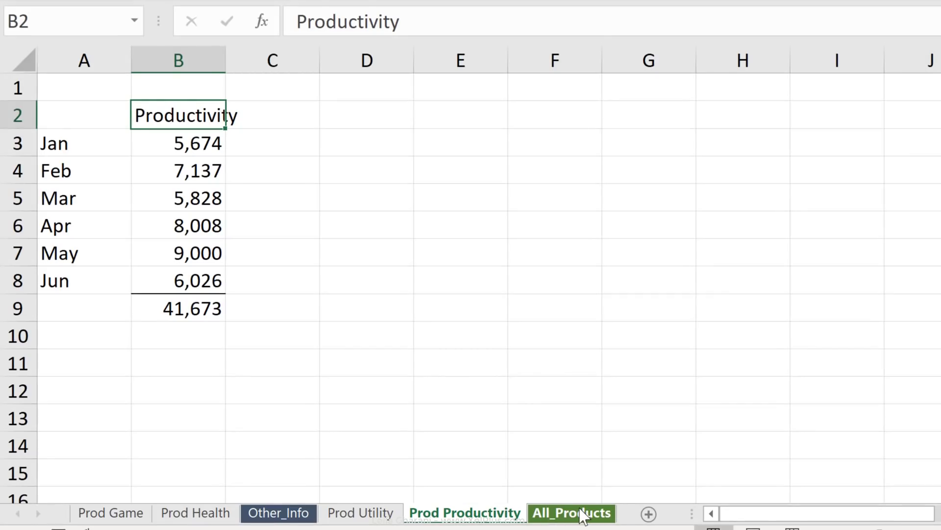
Clear the totals in B3:C9 on the All_Products sheet
click(583, 514)
key(Left)
key(Up)
key(Up)
key(Up)
key(Up)
key(Up)
key(Up)
drag(236, 205, 300, 308)
key(Delete)
click(152, 133)
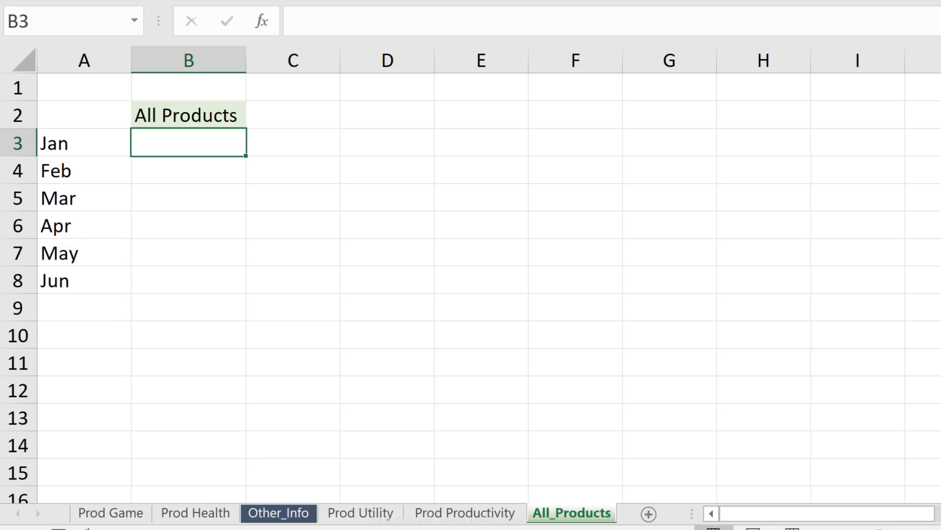
Enter =sum('*Prod*'!B3) in B3 to total January across every Prod sheet, giving 34,778
text(=sum()
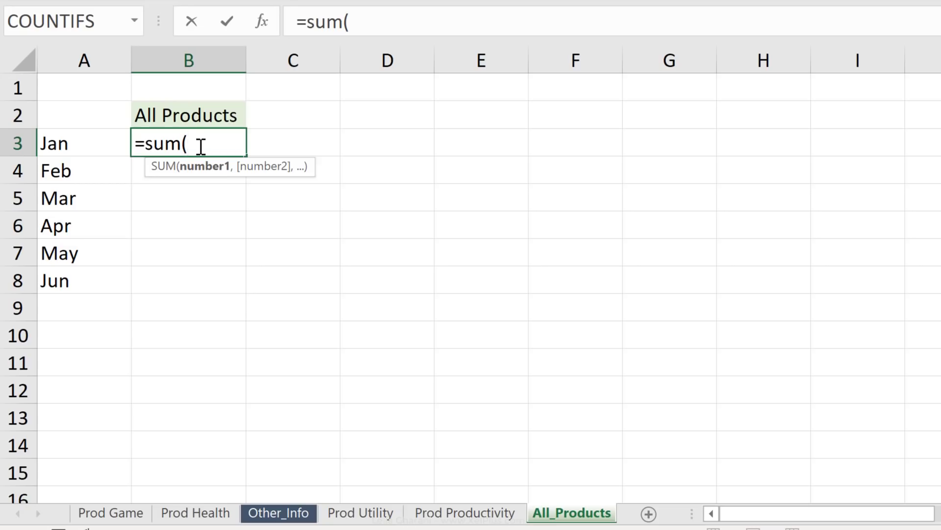
text(')
text(*)
text(Prod)
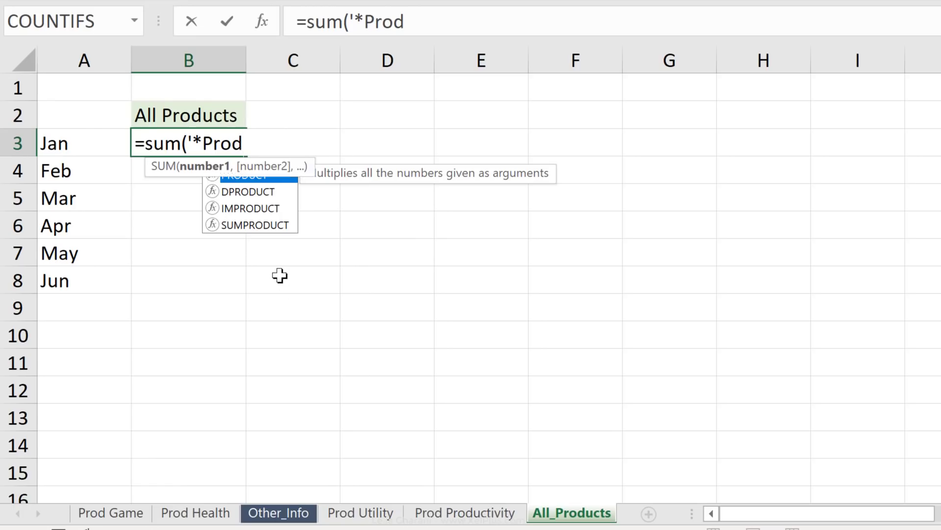
text(*)
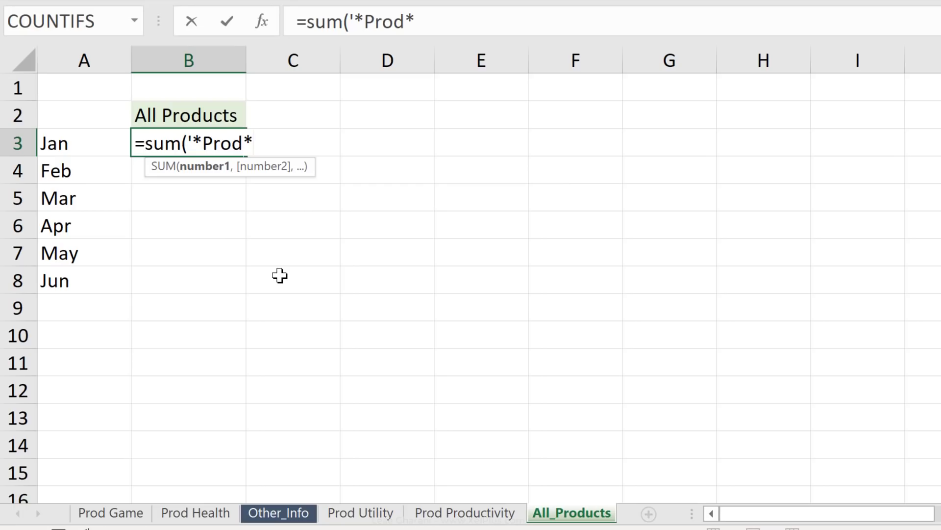
text('!B3))
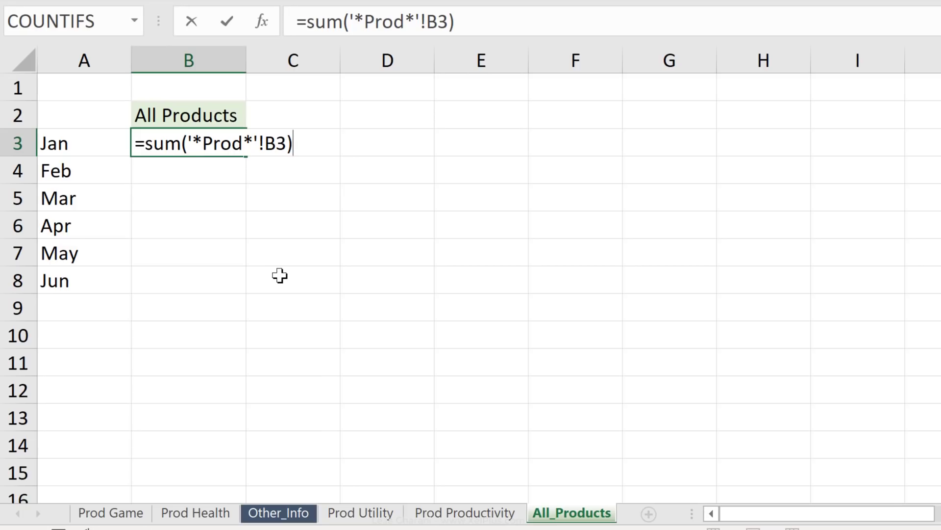
key(Return)
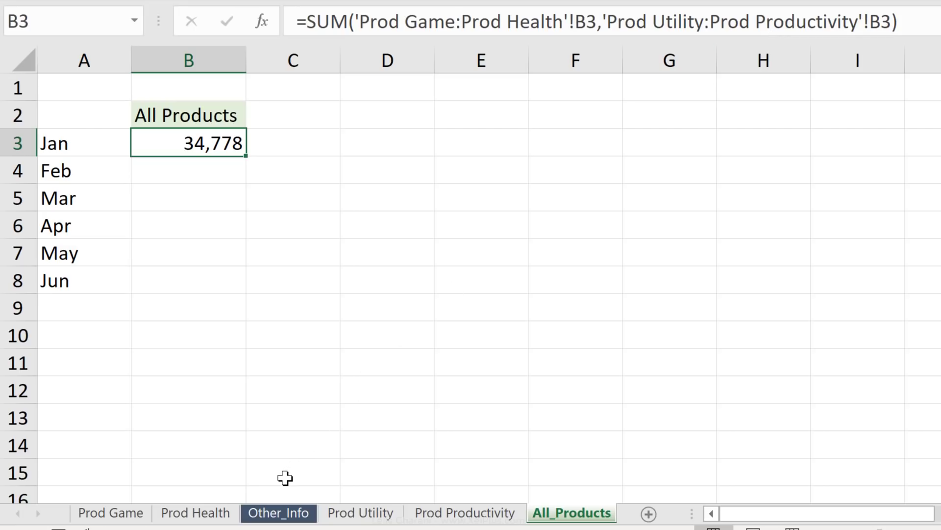
Fill the Prod-sheet SUM down to B9 for a 203,682 total, then check the B7 and B3 formulas
drag(245, 156, 208, 317)
click(198, 259)
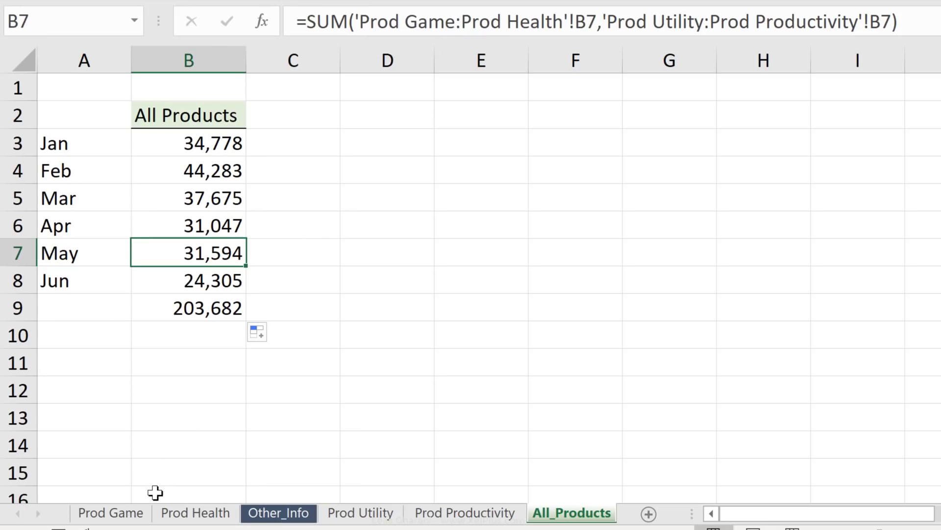
click(168, 148)
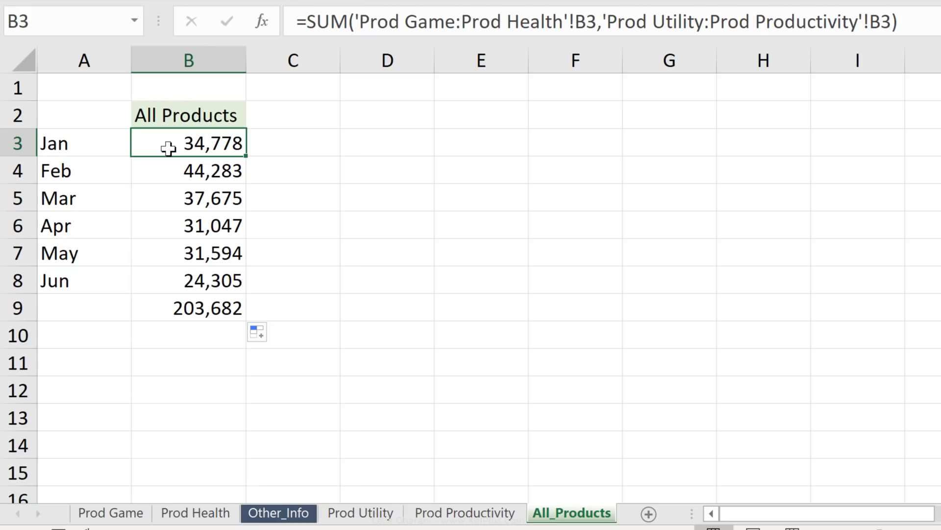